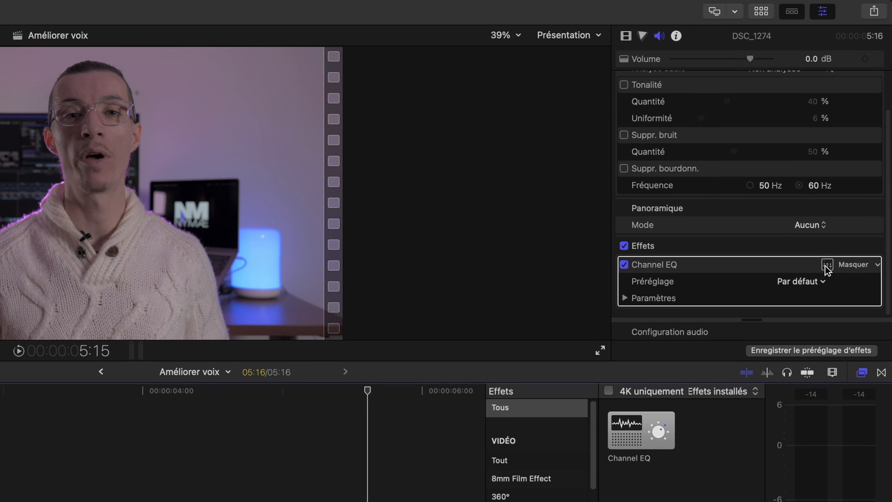
# Open the clip's Channel EQ, narrow the boosted 2450 Hz band to Q 9.60 and sweep it between about 2.5 and 5 kHz during playback
pyautogui.click(827, 265)
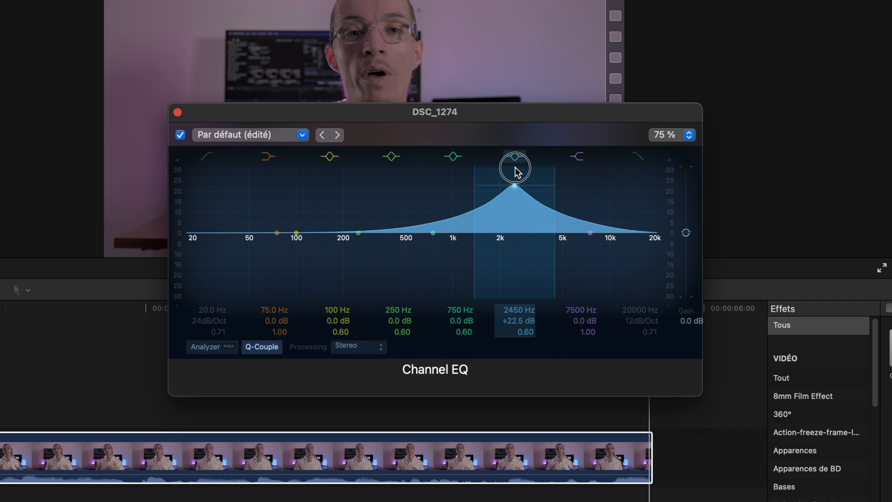
pyautogui.moveTo(551, 208); pyautogui.dragTo(538, 209)
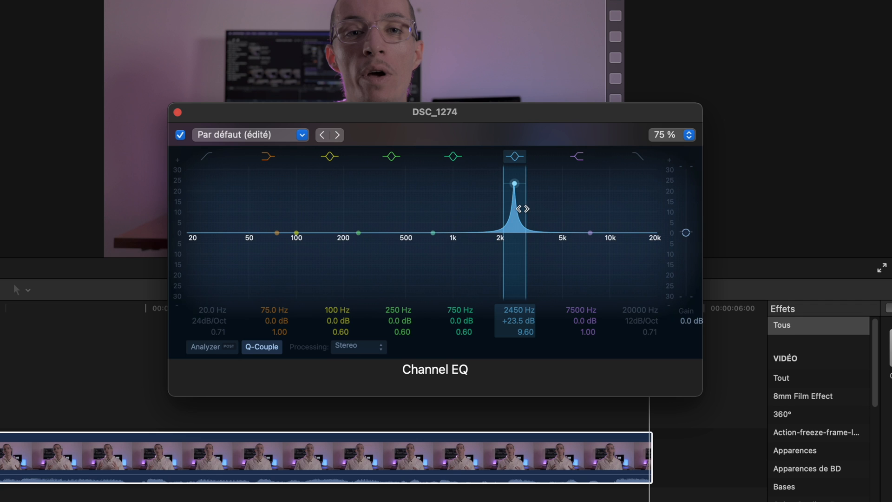
pyautogui.moveTo(517, 217); pyautogui.dragTo(566, 216)
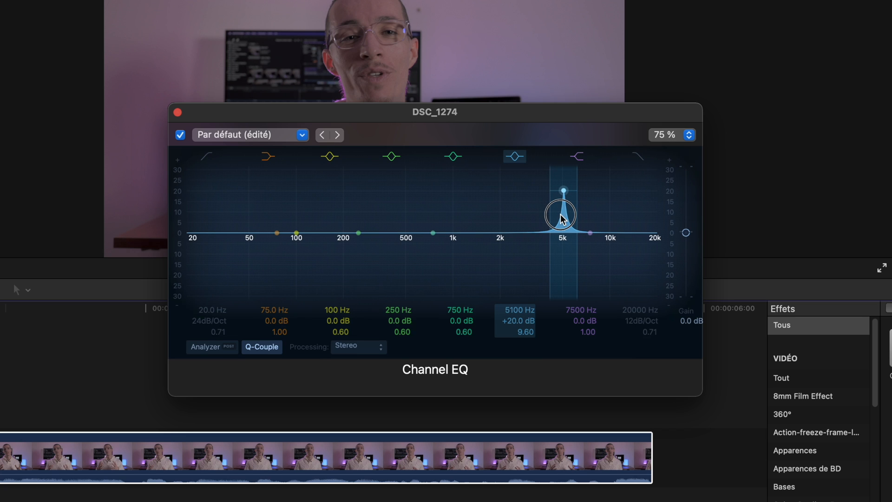
pyautogui.moveTo(556, 219); pyautogui.dragTo(510, 222)
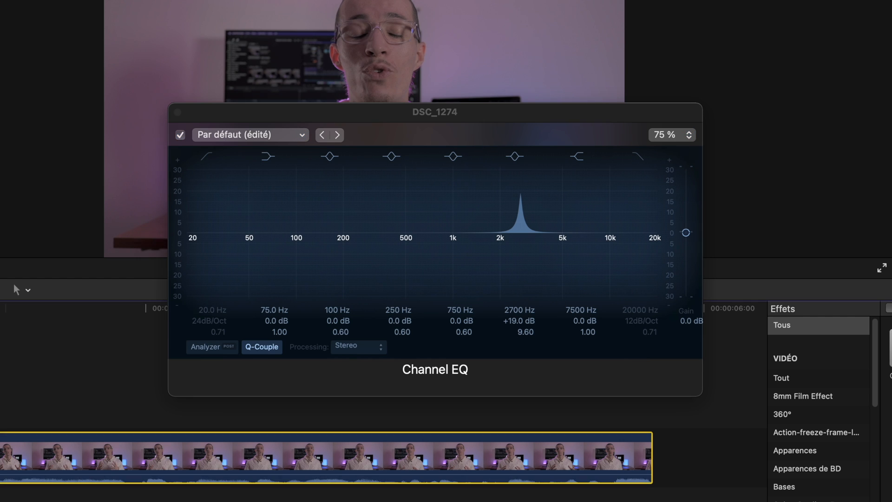
pyautogui.press('space')
pyautogui.moveTo(517, 216); pyautogui.dragTo(550, 217)
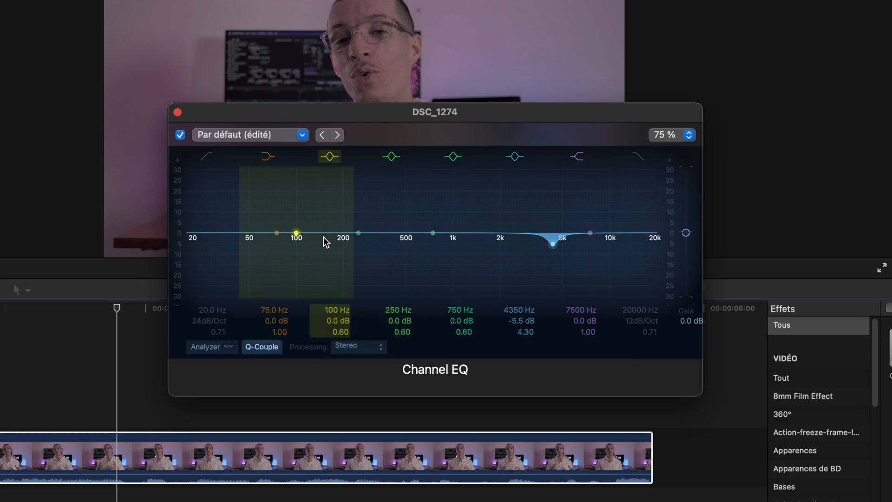
# Boost the 100 Hz band by 2.0 dB at 112 Hz and close the Channel EQ
pyautogui.moveTo(296, 232); pyautogui.dragTo(297, 232)
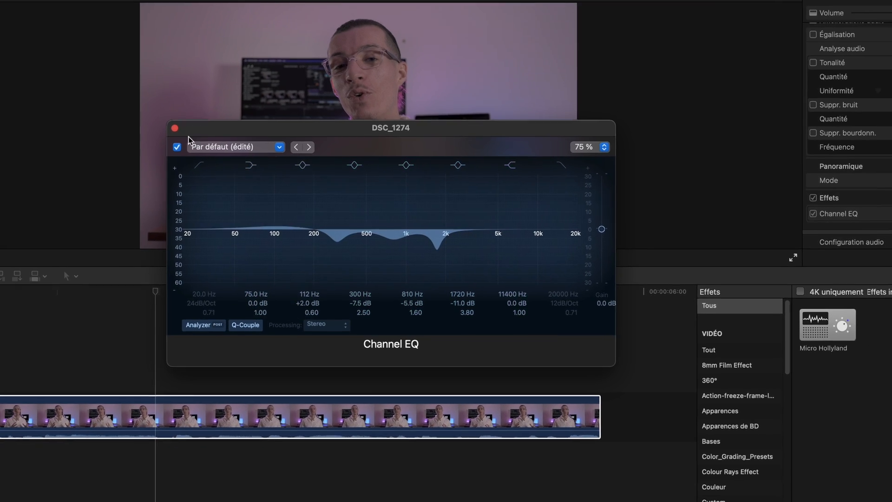
pyautogui.click(175, 128)
# Find the Logic Compressor effect, apply it to the clip and adjust its ratio in the effect's editor
pyautogui.click(665, 470)
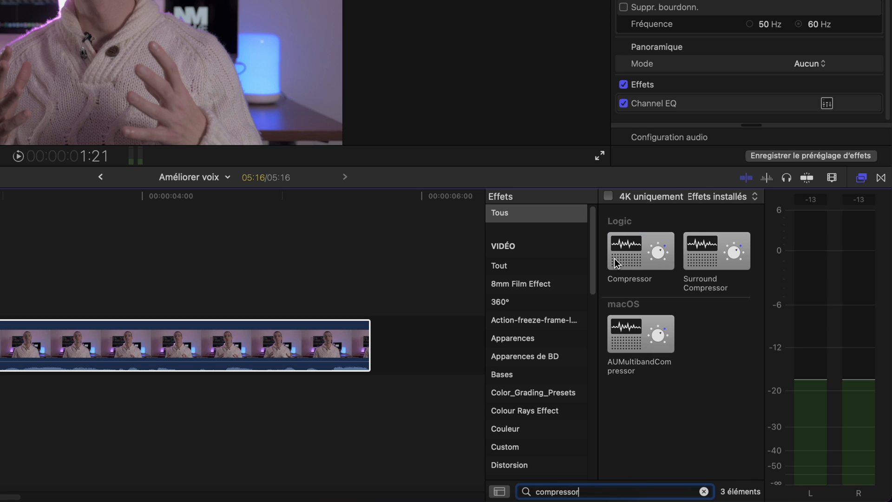
pyautogui.moveTo(624, 256); pyautogui.dragTo(120, 348)
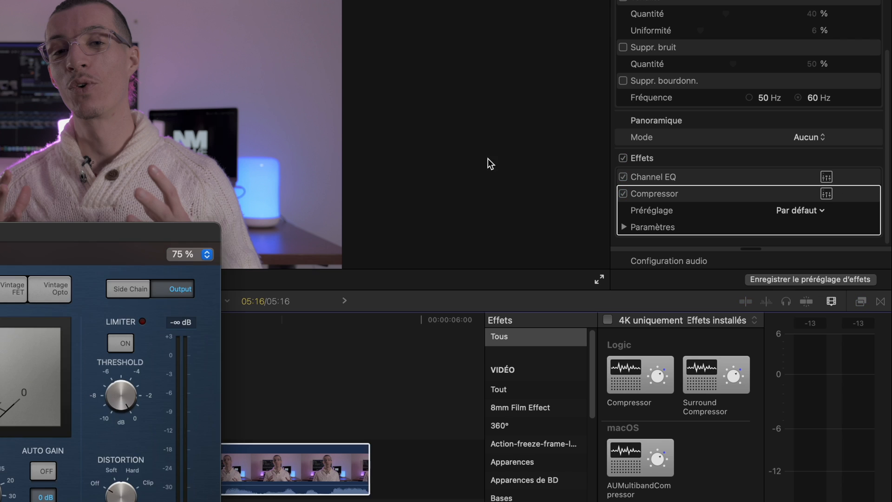
pyautogui.moveTo(1, 244); pyautogui.dragTo(214, 20)
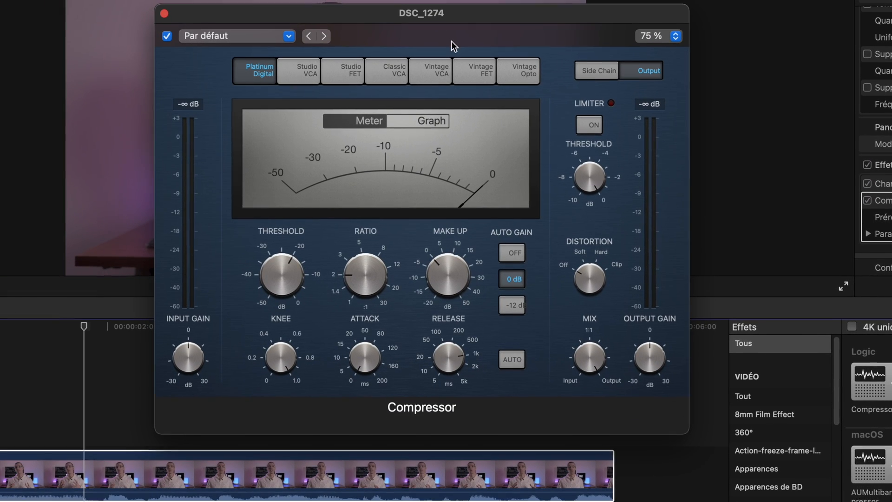
pyautogui.moveTo(352, 278); pyautogui.dragTo(371, 226)
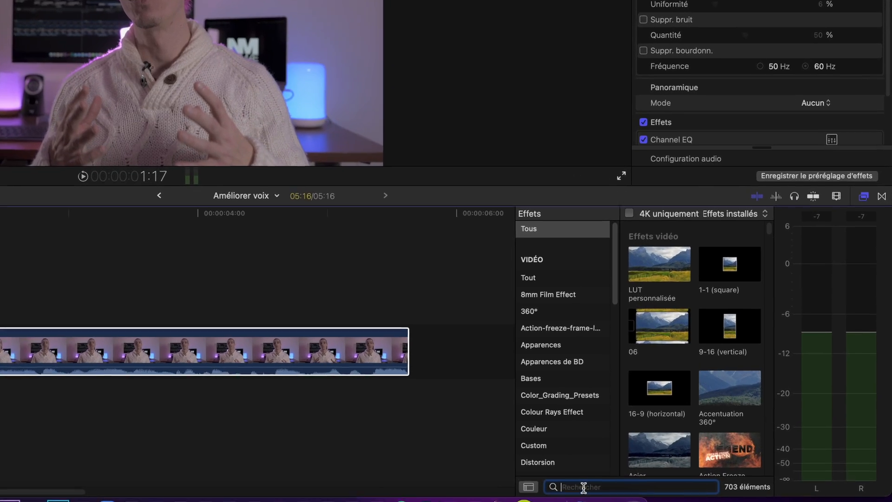
# Search the effects for "noise gate" and apply Noise Gate to the clip
pyautogui.write('noise')
pyautogui.write(' gat')
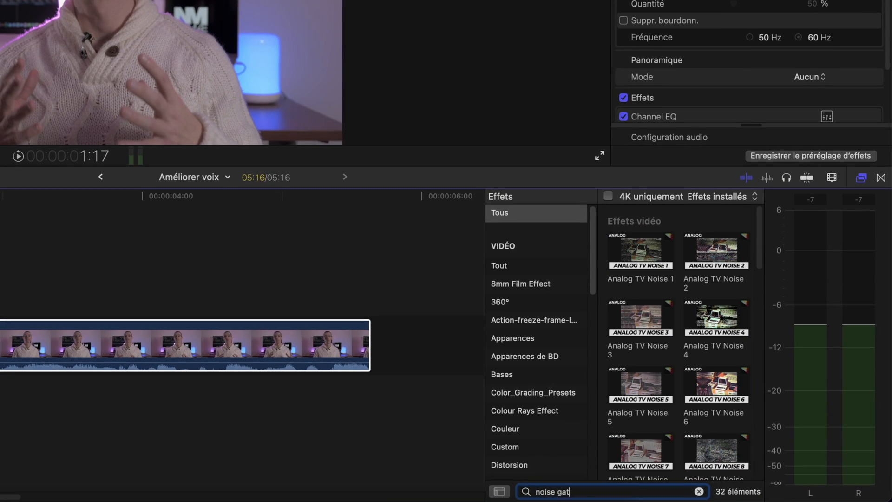
pyautogui.write('e')
pyautogui.moveTo(651, 237); pyautogui.dragTo(186, 353)
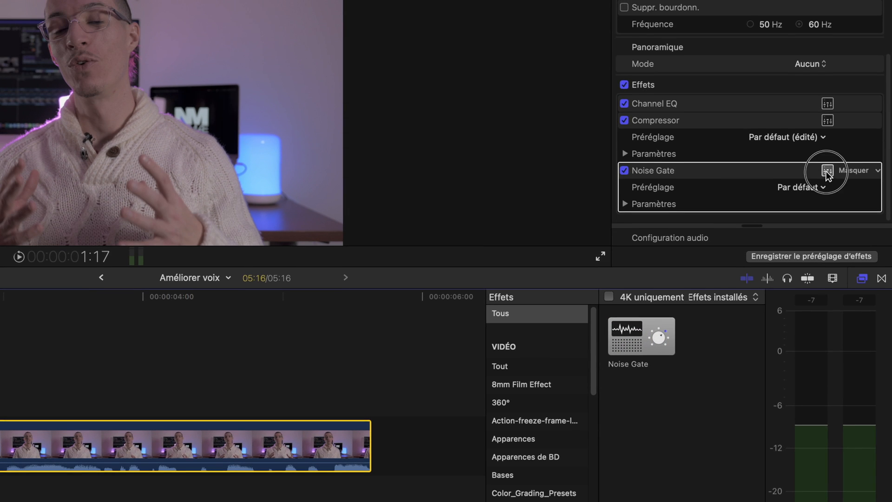
# Set the clip's Noise Gate to a -40 dB threshold, 40 ms attack and about 397 ms release, and close its editor
pyautogui.click(826, 170)
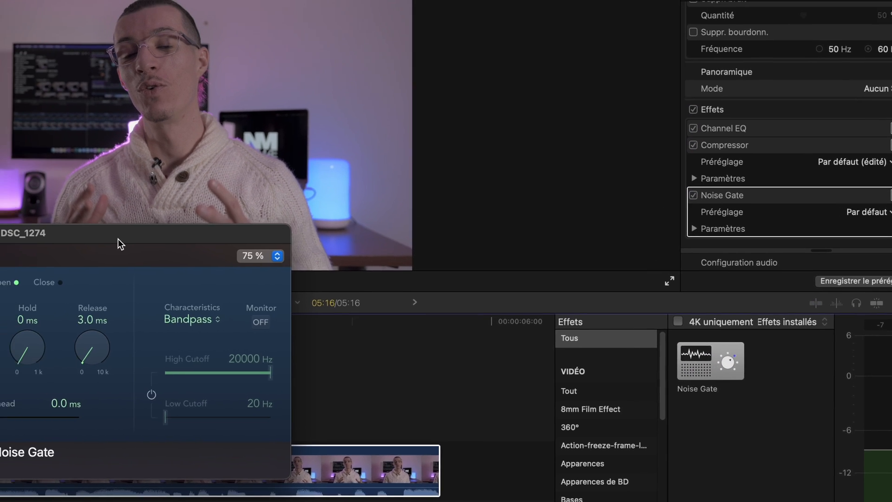
pyautogui.moveTo(120, 242); pyautogui.dragTo(422, 108)
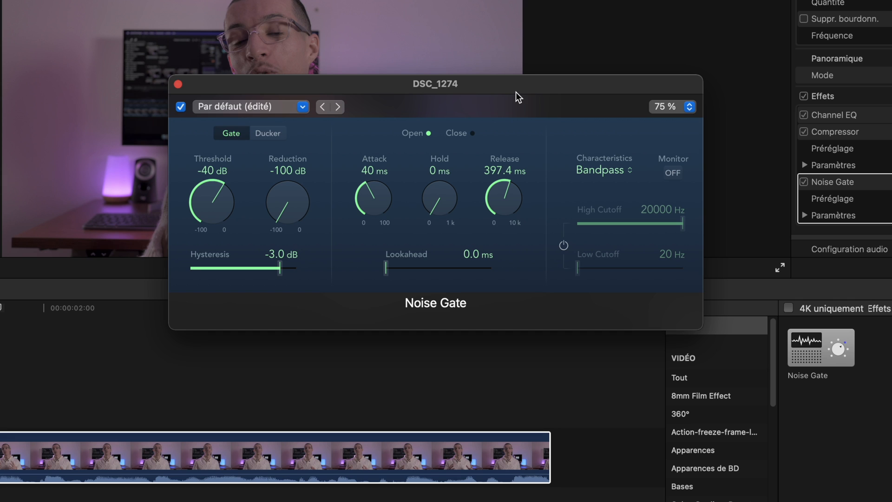
pyautogui.click(178, 85)
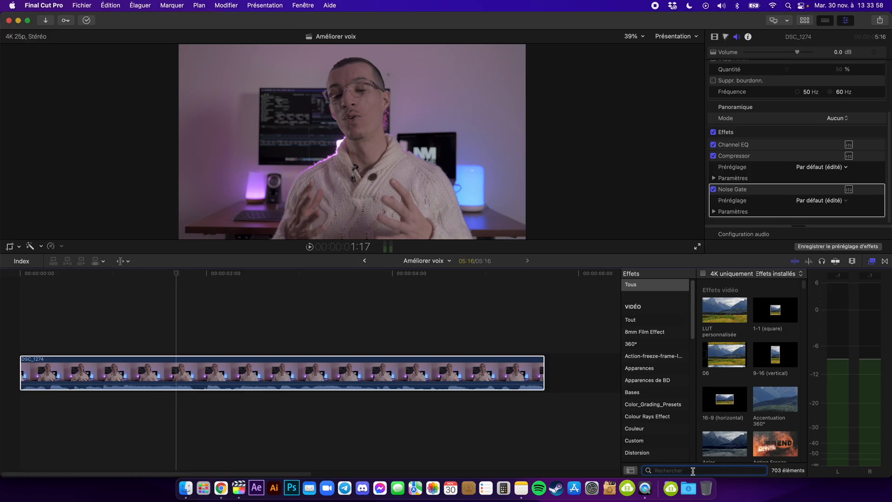
# Find the Adaptive Limiter effect and apply it to the clip
pyautogui.write('adapta')
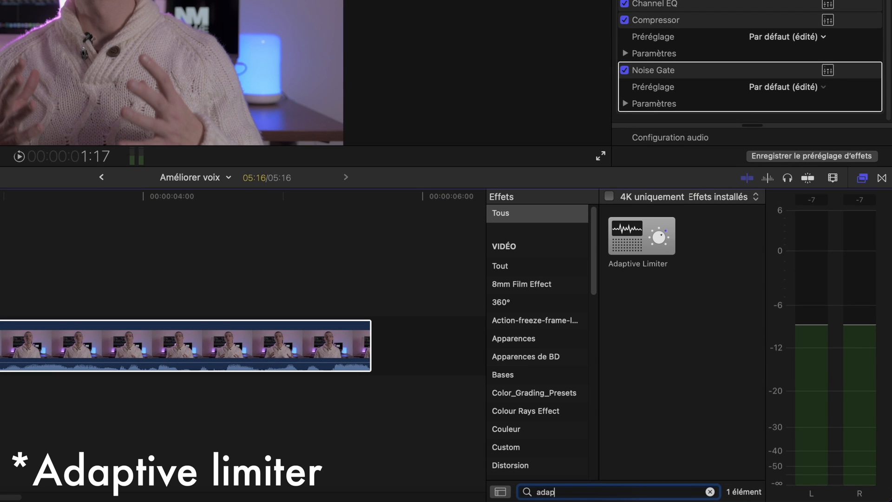
pyautogui.moveTo(646, 241); pyautogui.dragTo(215, 352)
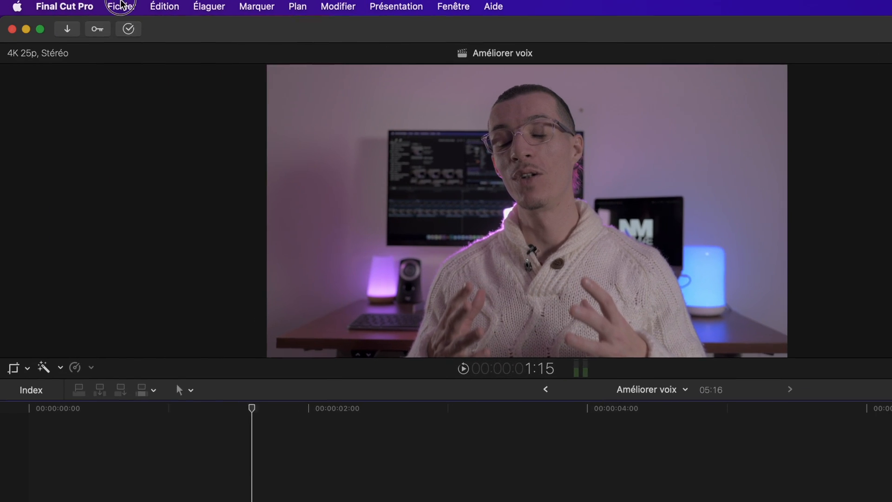
# Start saving the clip's effects as an audio effects preset and name it "Micro Hollyland 2"
pyautogui.click(121, 5)
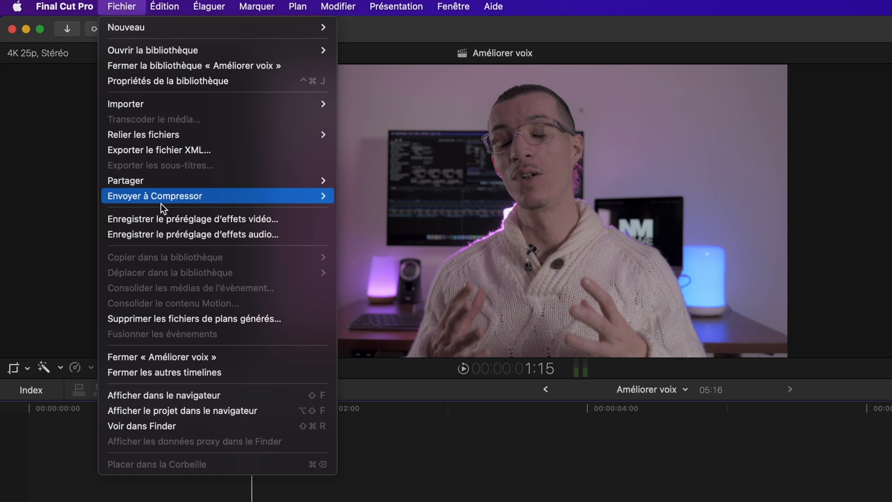
pyautogui.click(167, 236)
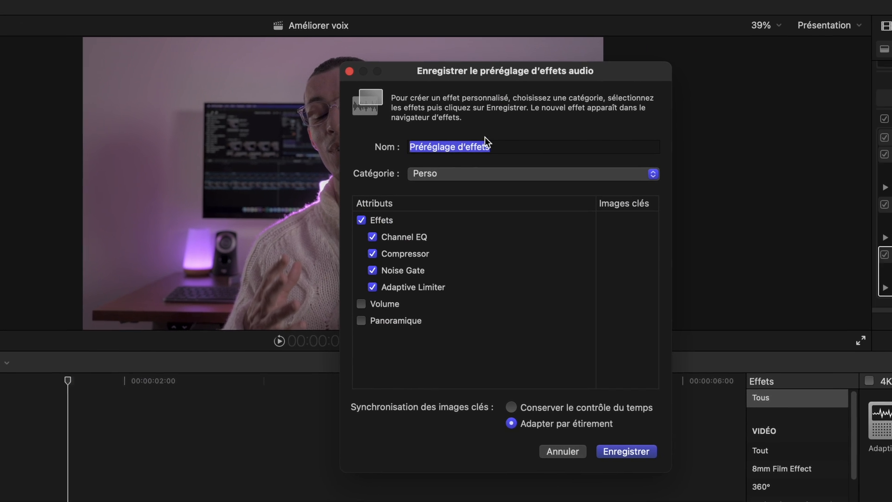
pyautogui.click(484, 139)
pyautogui.moveTo(430, 137); pyautogui.dragTo(246, 133)
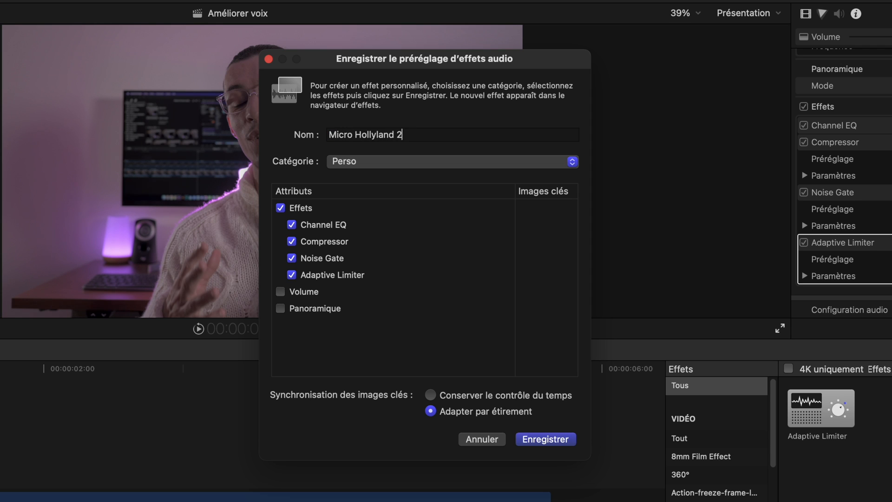
pyautogui.click(369, 164)
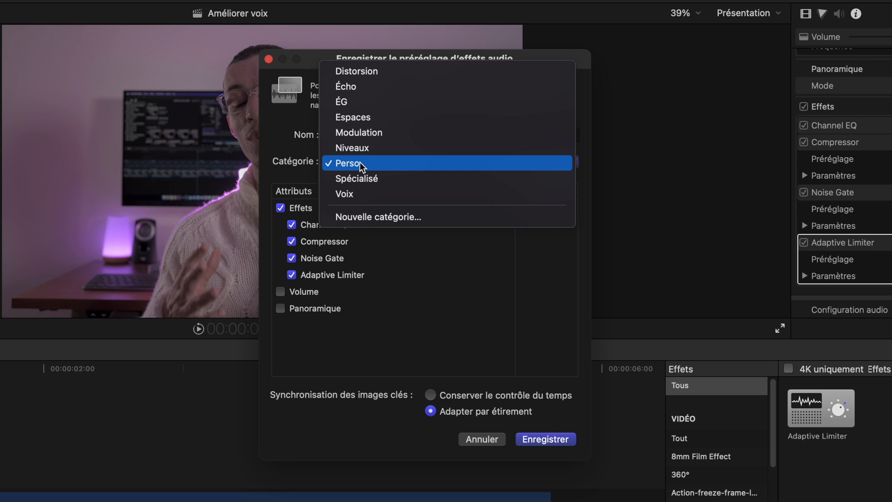
pyautogui.click(370, 217)
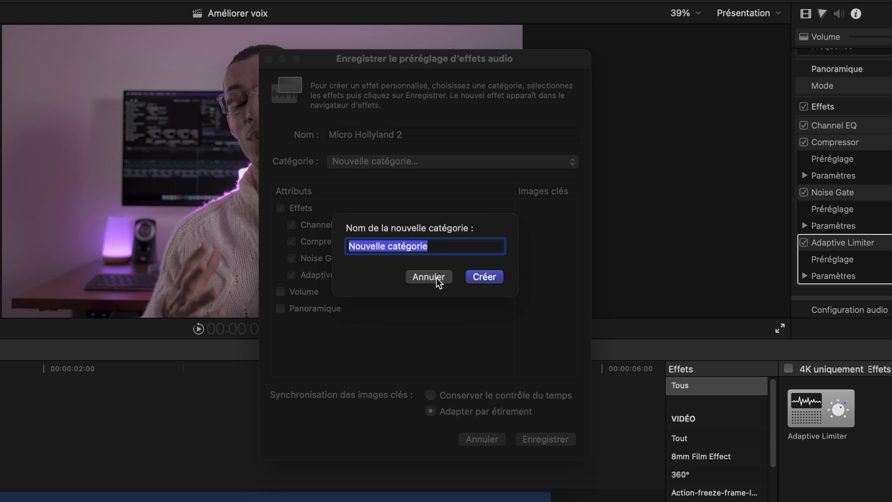
pyautogui.click(428, 277)
# Choose the Perso category and save the preset with Channel EQ, Compressor, Noise Gate and Adaptive Limiter included
pyautogui.click(369, 166)
pyautogui.click(364, 255)
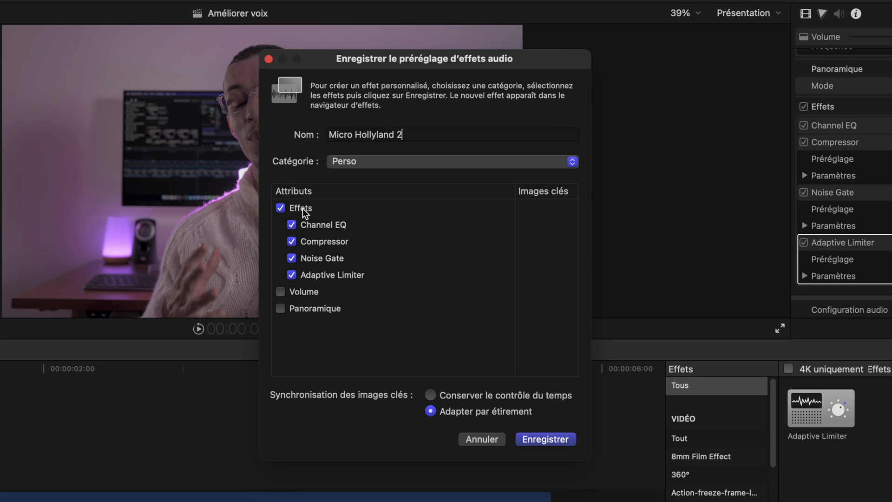
pyautogui.click(544, 439)
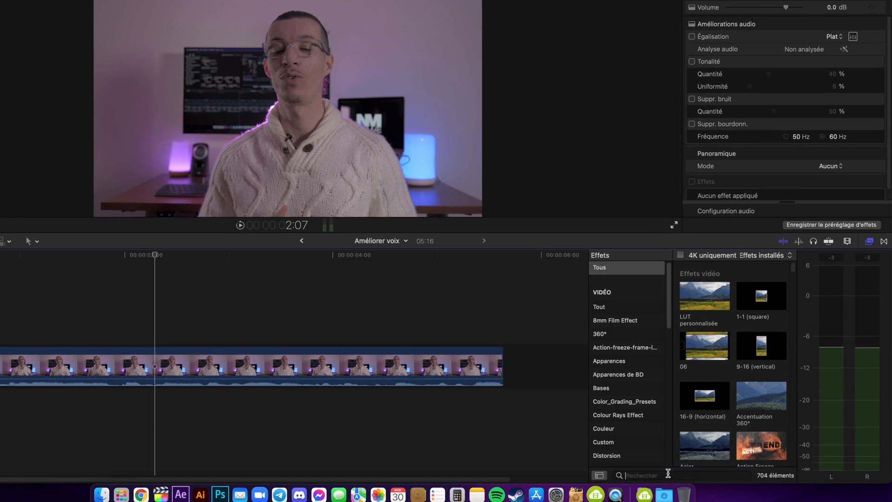
# Search the effects for "micro" and apply the Micro Hollyland 2 preset to the clip without effects
pyautogui.click(696, 470)
pyautogui.write('micro')
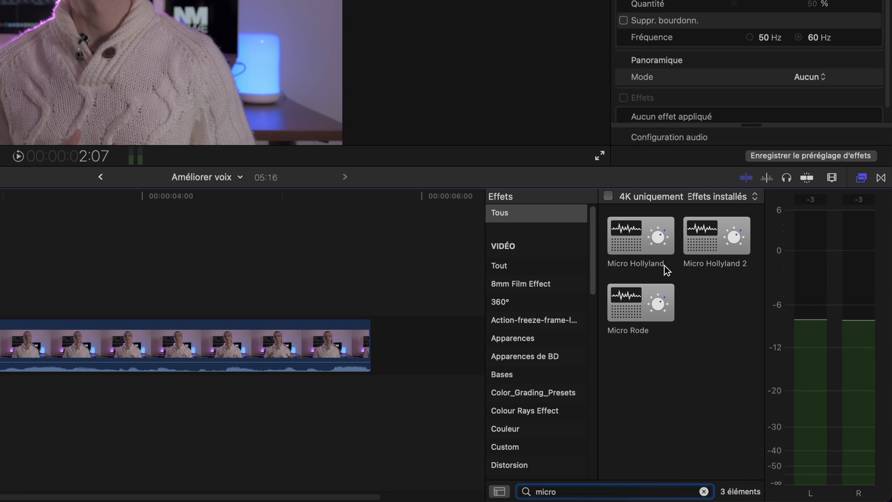
pyautogui.moveTo(695, 233); pyautogui.dragTo(1, 337)
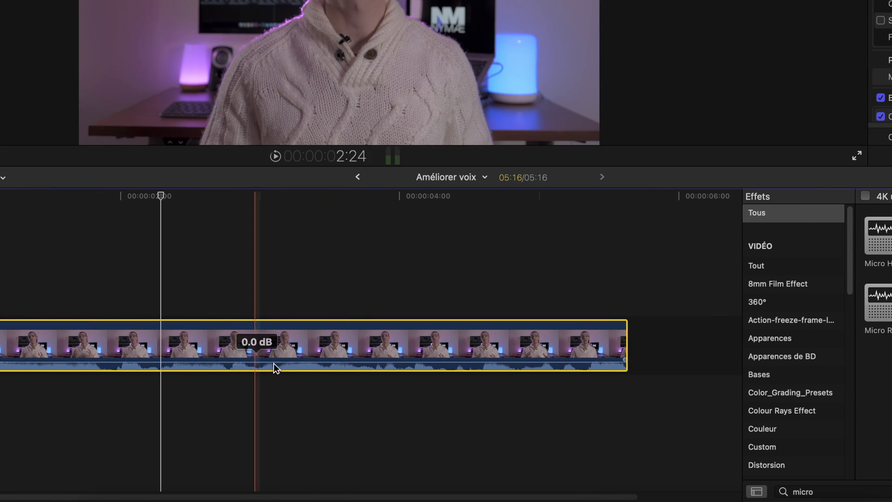